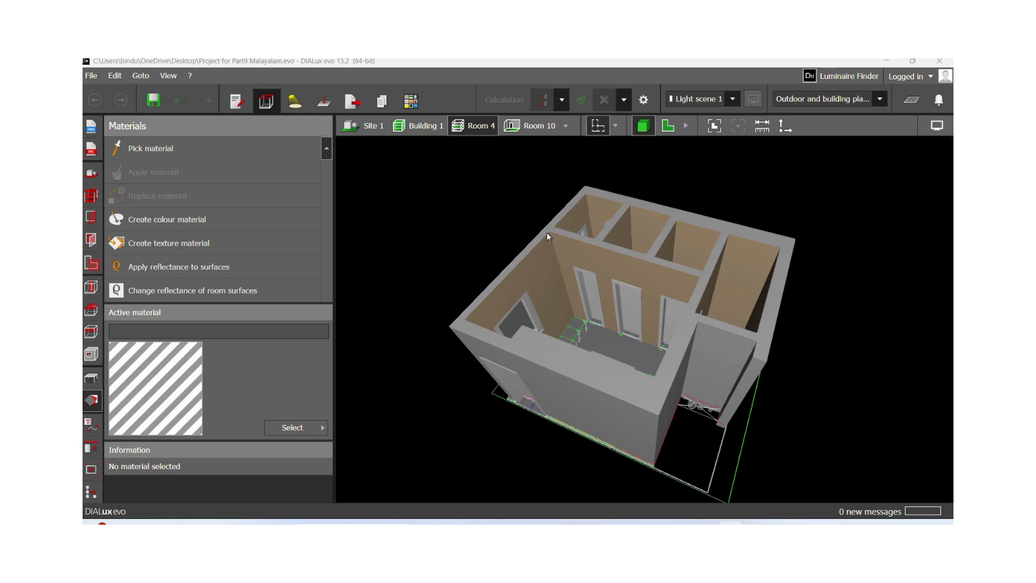
Switch to the floor plan view and examine the entrance hall and the adjoining rooms up close
{"action": "left_click", "coordinate": [666, 129]}
{"action": "middle_click_drag", "start_coordinate": [682, 306], "coordinate": [587, 289]}
{"action": "scroll", "coordinate": [513, 315], "scroll_direction": "up", "scroll_amount": 1}
{"action": "scroll", "coordinate": [513, 314], "scroll_direction": "up", "scroll_amount": 1}
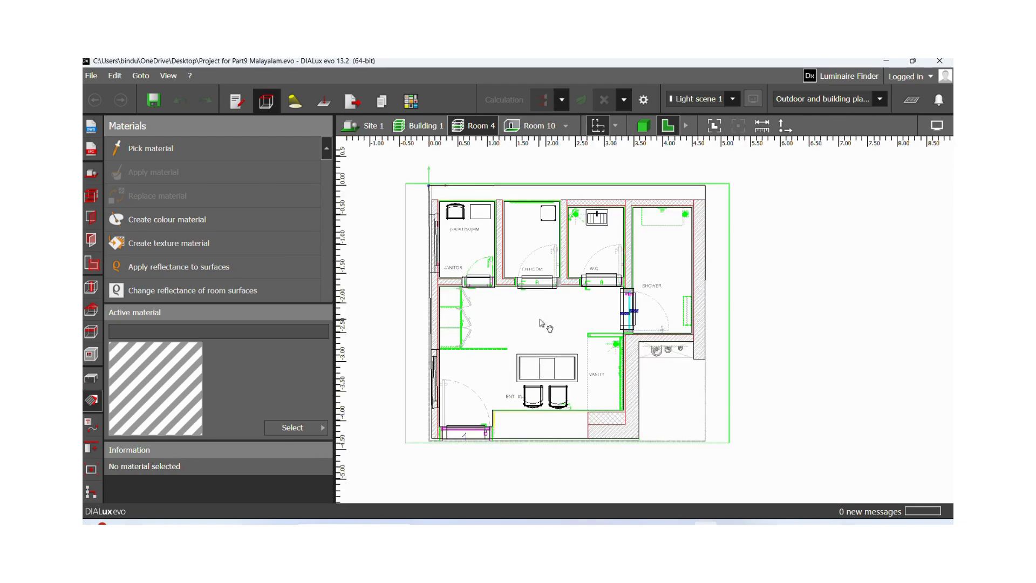
{"action": "middle_click_drag", "start_coordinate": [542, 322], "coordinate": [569, 337]}
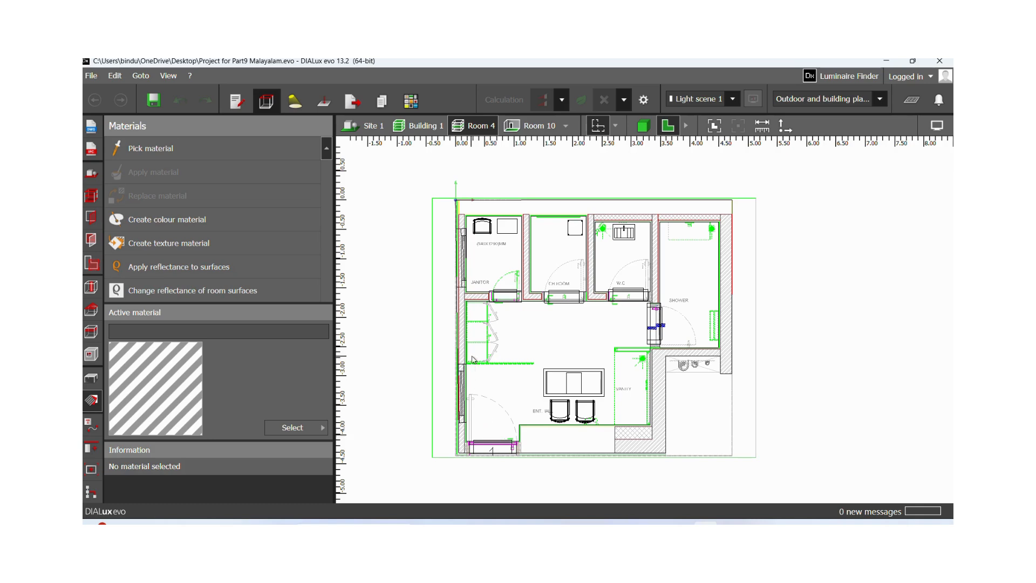
{"action": "scroll", "coordinate": [534, 348], "scroll_direction": "up", "scroll_amount": 1}
{"action": "middle_click_drag", "start_coordinate": [563, 352], "coordinate": [539, 342]}
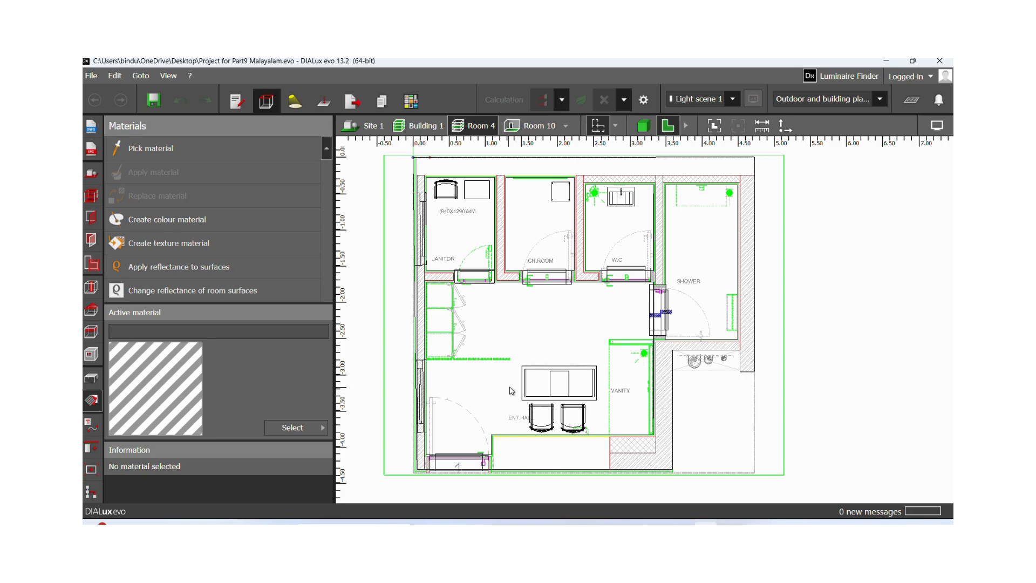
{"action": "scroll", "coordinate": [569, 394], "scroll_direction": "up", "scroll_amount": 1}
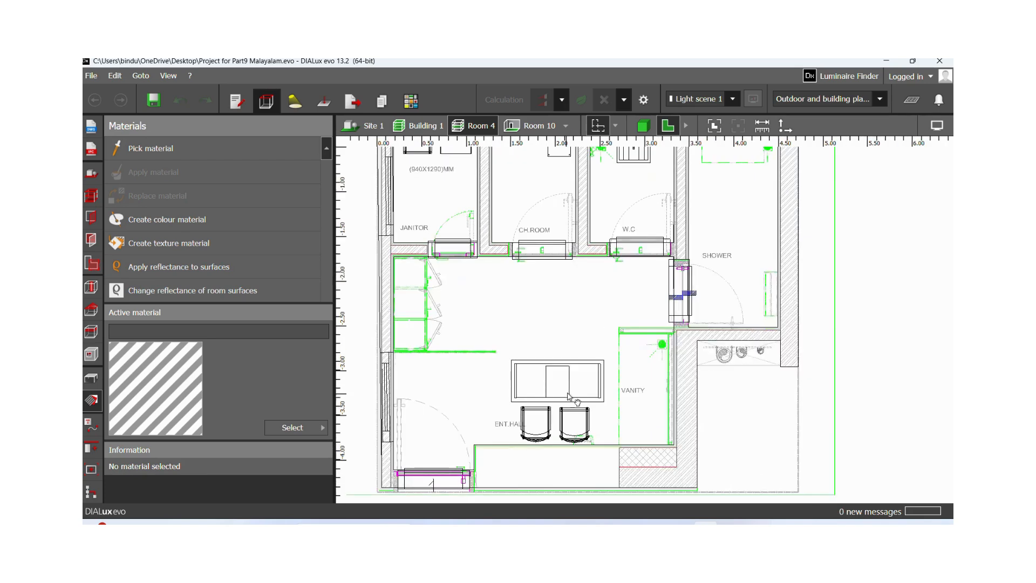
{"action": "middle_click_drag", "start_coordinate": [568, 393], "coordinate": [555, 367]}
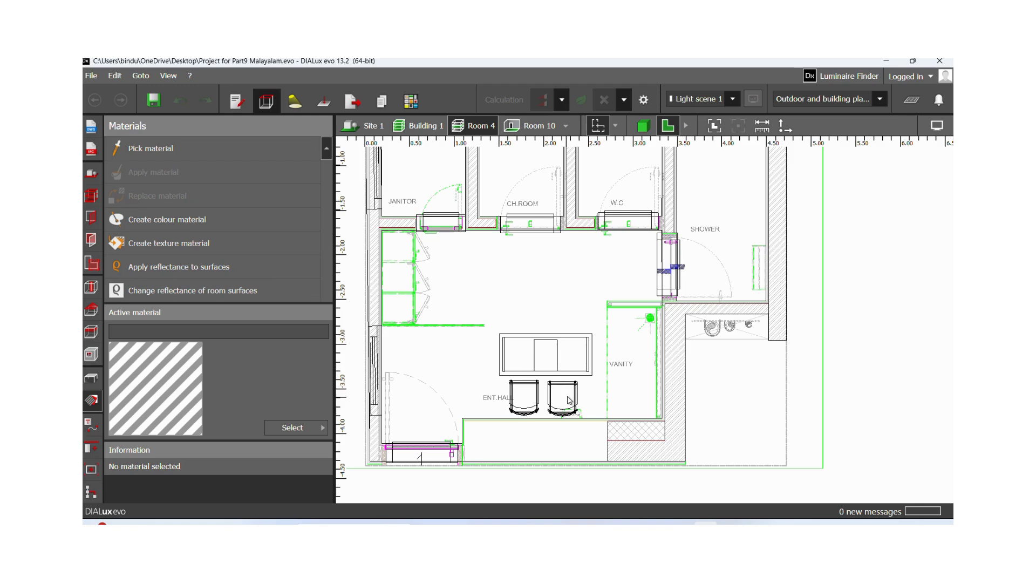
{"action": "scroll", "coordinate": [569, 400], "scroll_direction": "up", "scroll_amount": 2}
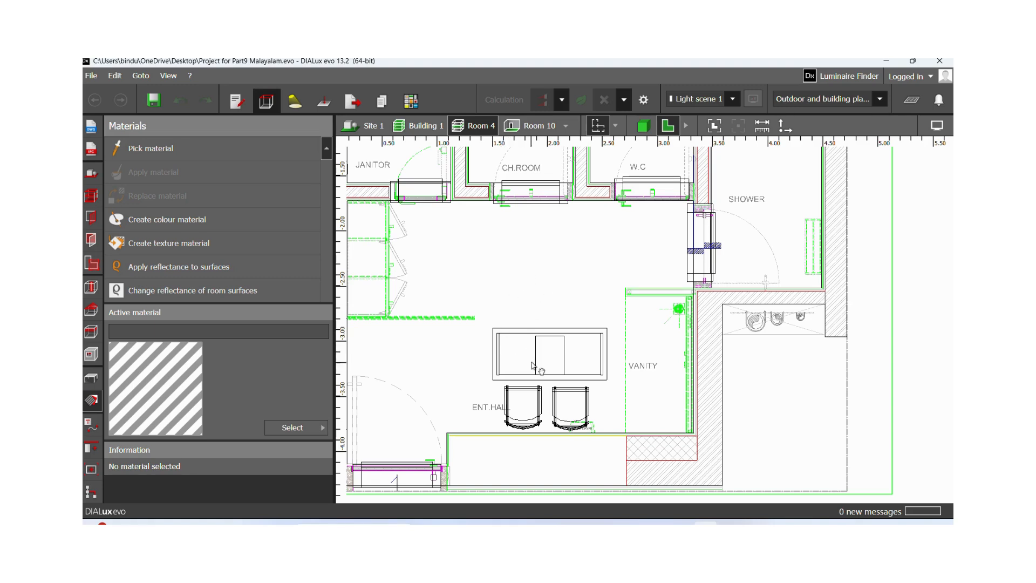
{"action": "middle_click_drag", "start_coordinate": [533, 367], "coordinate": [533, 338]}
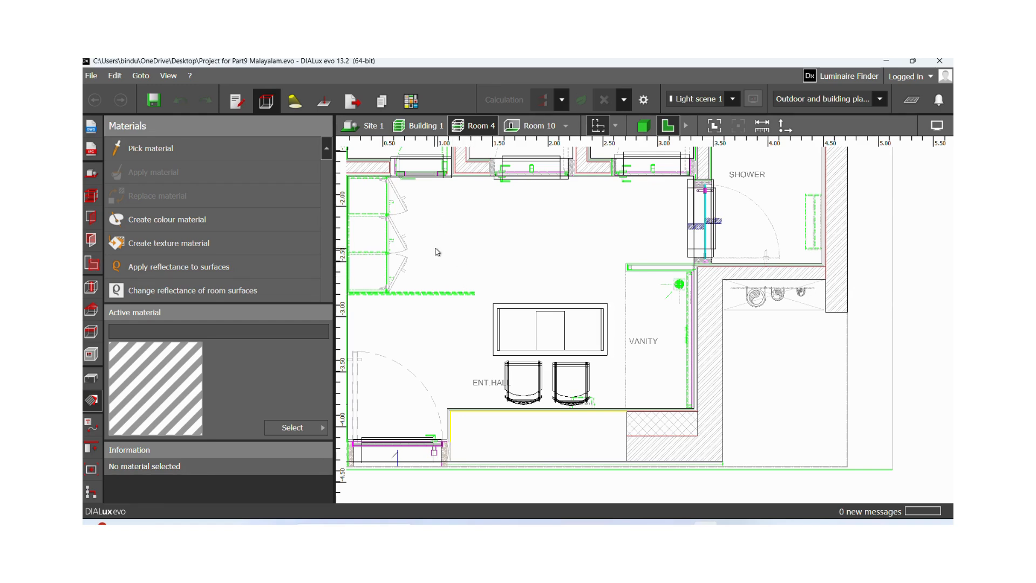
Set the height of the entrance hall's working plane (Room 14) to 0.800 m in the calculation space settings
{"action": "left_click", "coordinate": [322, 102]}
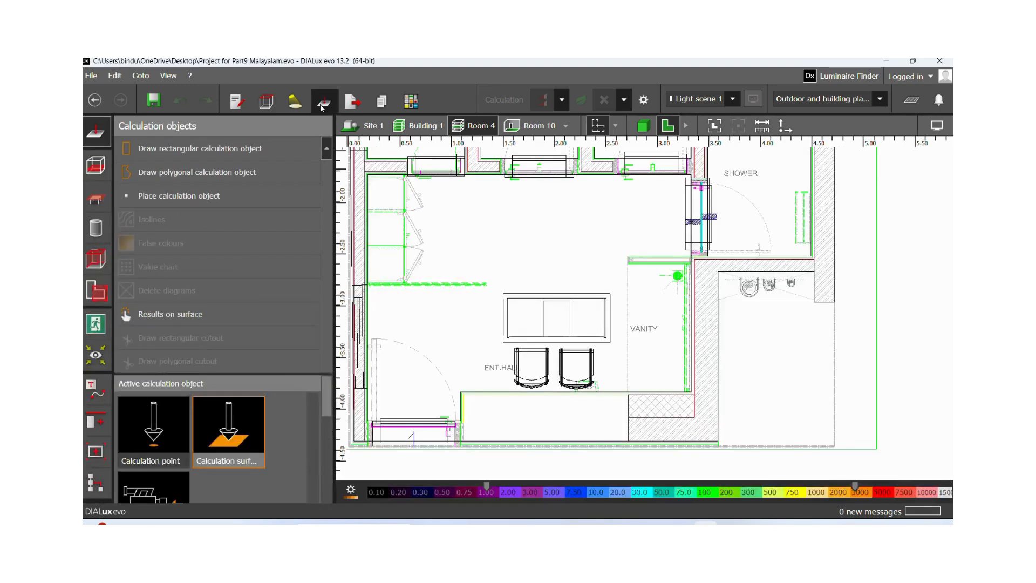
{"action": "left_click", "coordinate": [96, 292]}
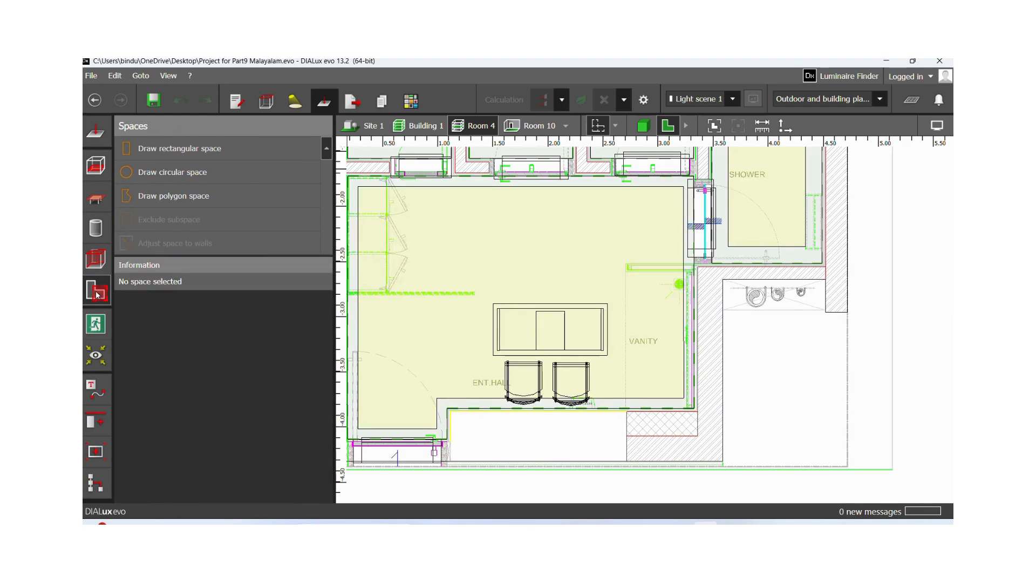
{"action": "scroll", "coordinate": [475, 261], "scroll_direction": "down", "scroll_amount": 3}
{"action": "middle_click_drag", "start_coordinate": [481, 264], "coordinate": [540, 342]}
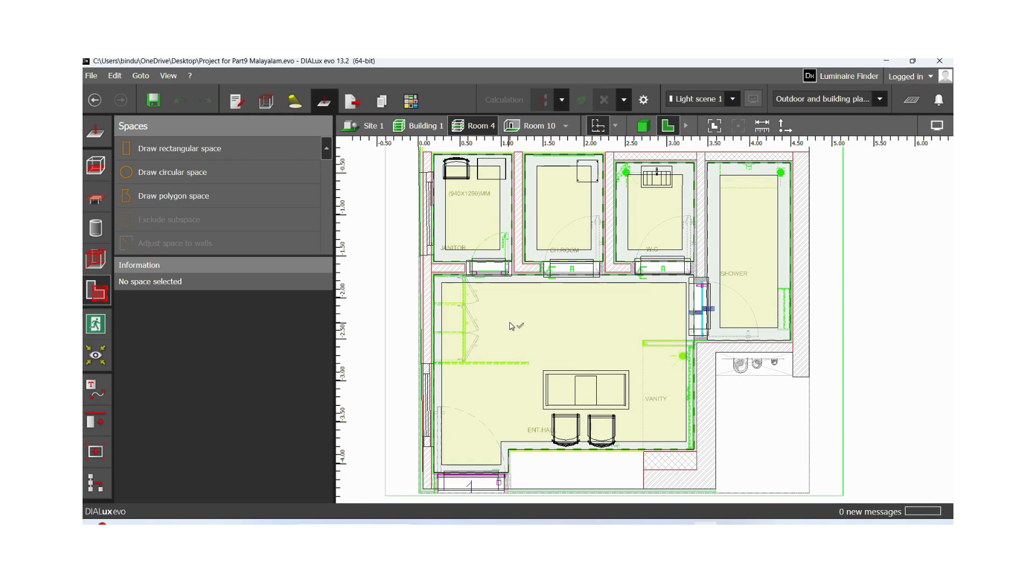
{"action": "left_click", "coordinate": [549, 348]}
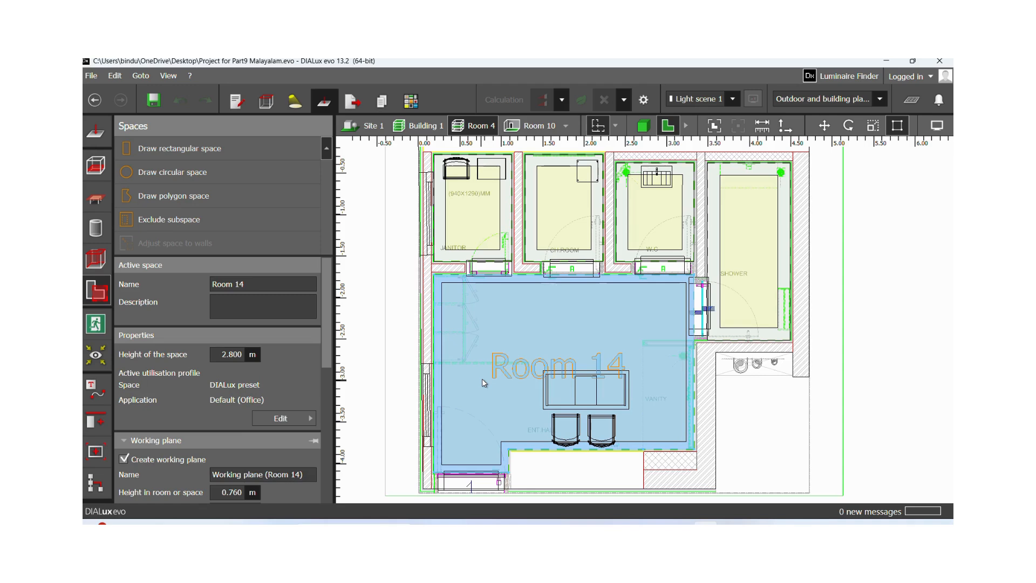
{"action": "left_click_drag", "start_coordinate": [327, 360], "coordinate": [335, 431]}
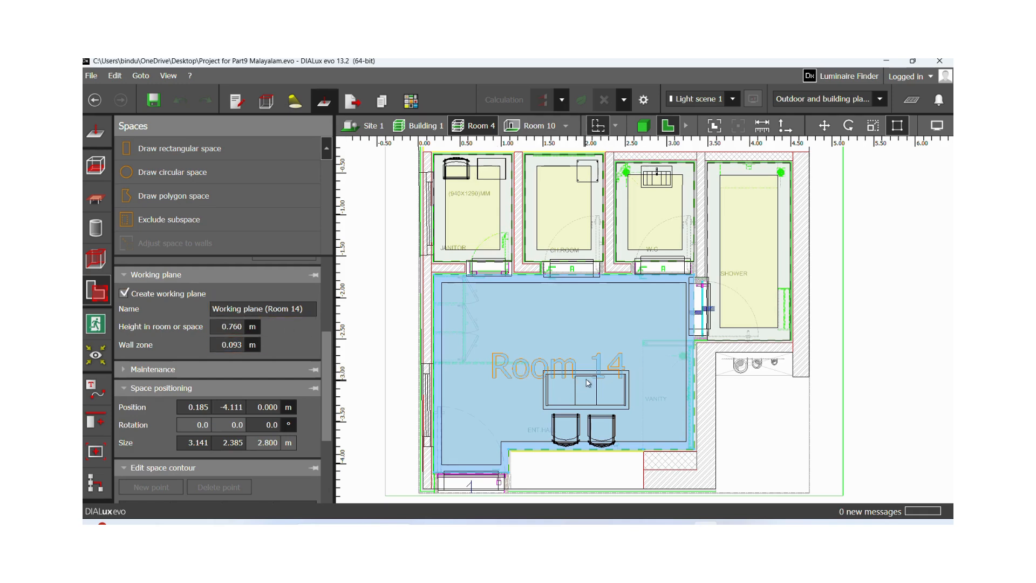
{"action": "double_click", "coordinate": [238, 328]}
{"action": "key", "text": "BackSpace"}
{"action": "left_click", "coordinate": [96, 164]}
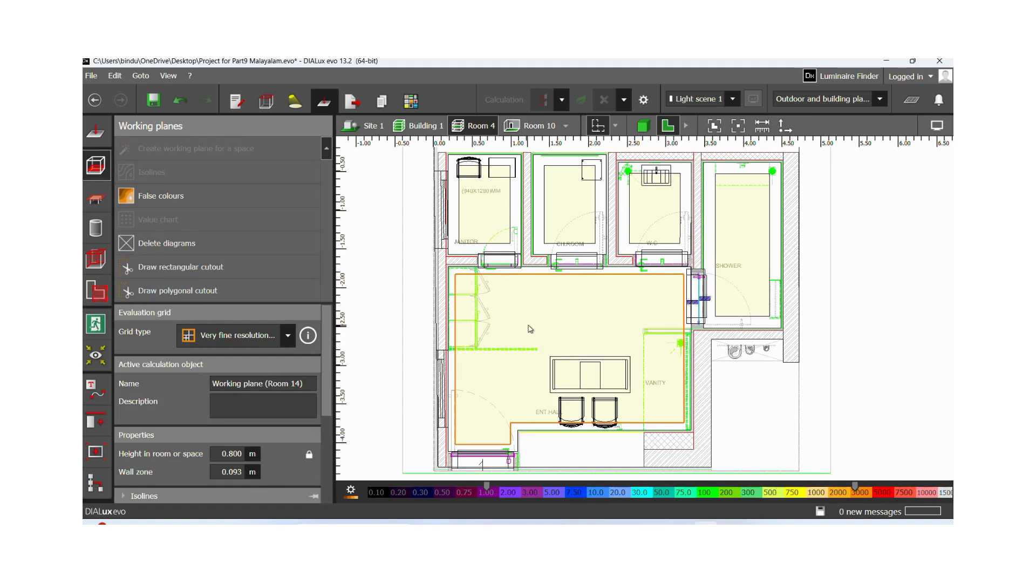
{"action": "left_click", "coordinate": [772, 404]}
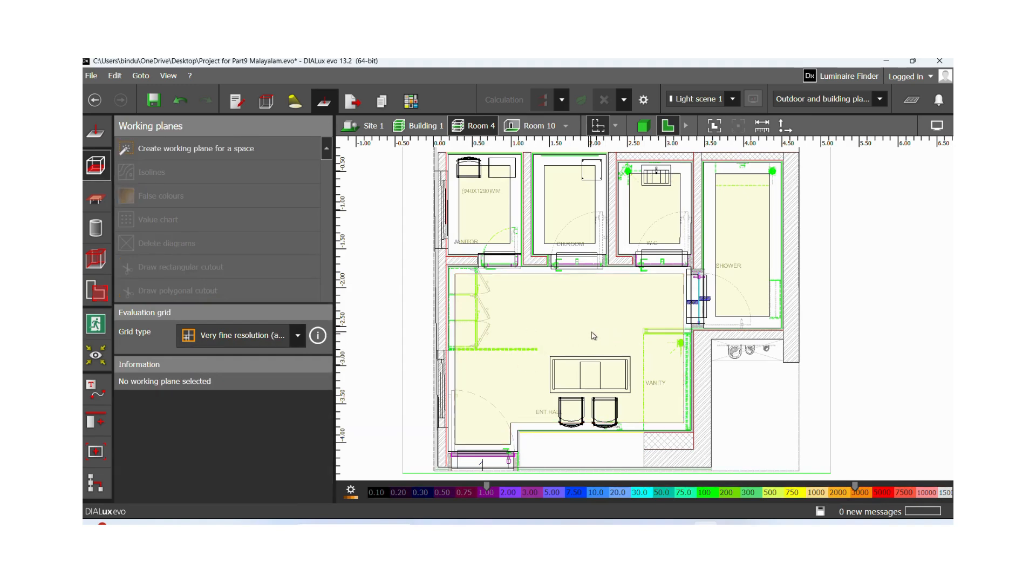
Set the wall zone of the entrance hall's working plane to 0.200 m
{"action": "left_click", "coordinate": [323, 102]}
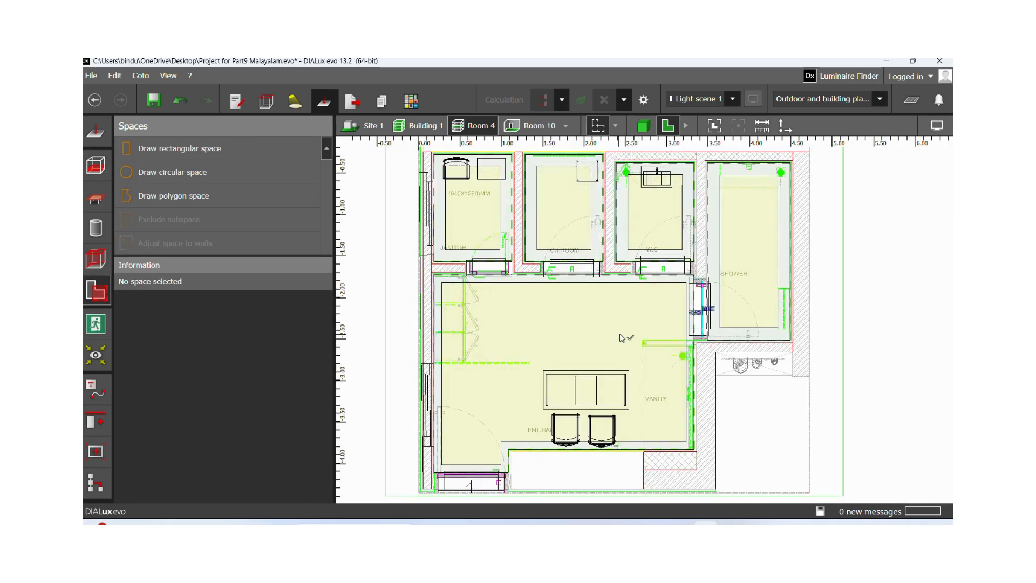
{"action": "left_click", "coordinate": [620, 338]}
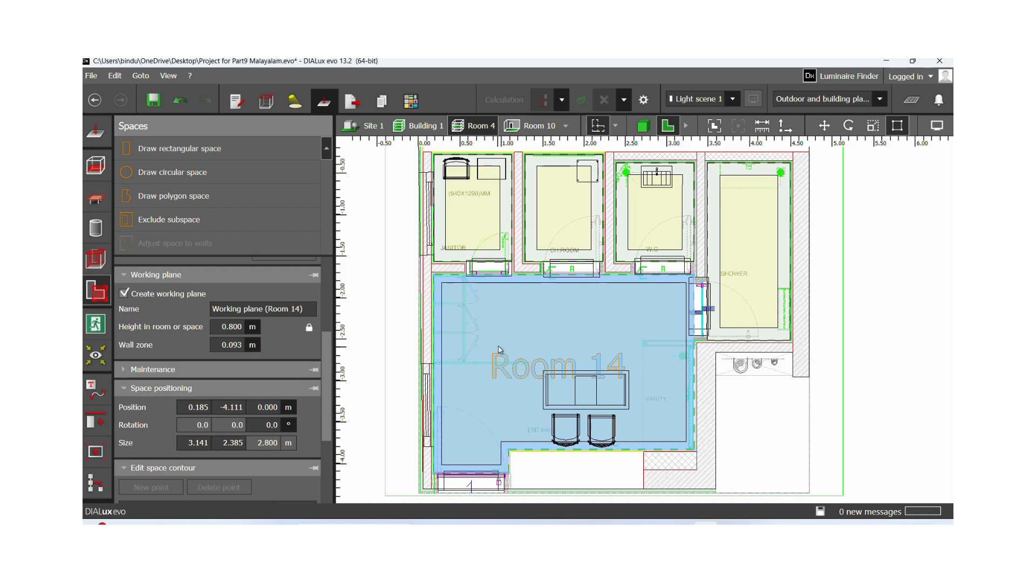
{"action": "left_click", "coordinate": [242, 345]}
{"action": "double_click", "coordinate": [503, 353]}
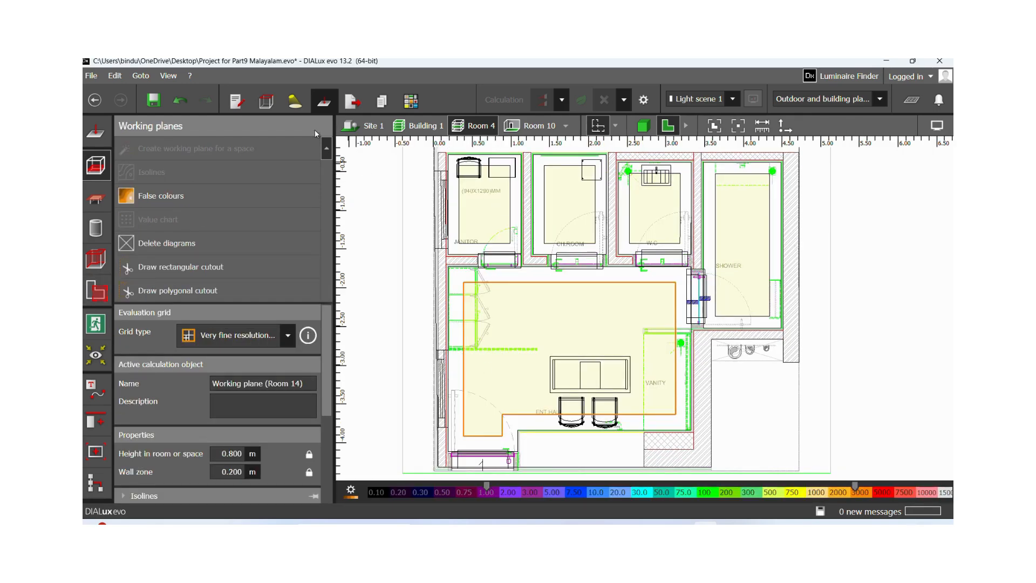
Set the wall zone of the entrance hall's working plane to 0.100 m
{"action": "left_click", "coordinate": [106, 296]}
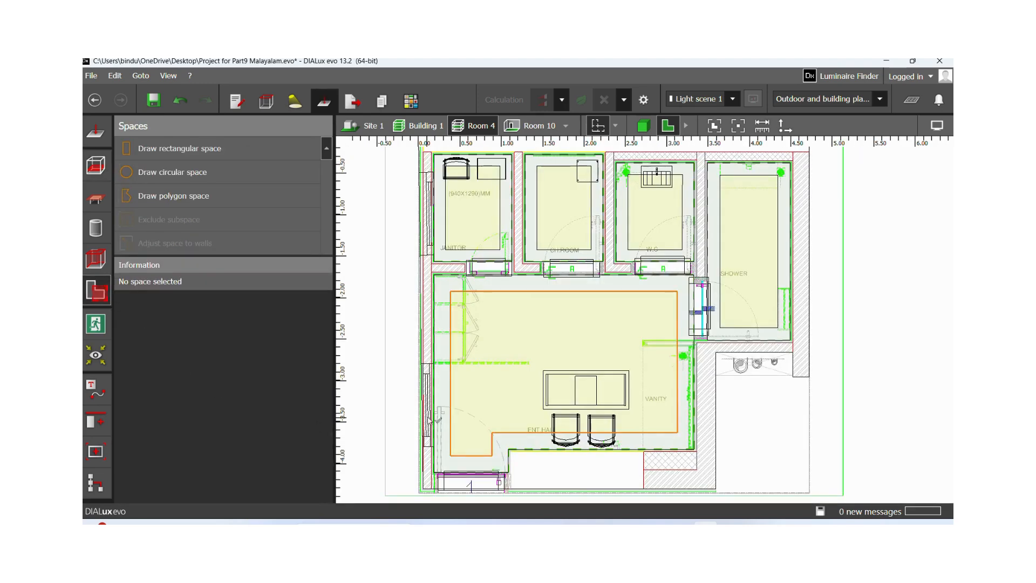
{"action": "left_click", "coordinate": [524, 356]}
{"action": "left_click", "coordinate": [241, 344]}
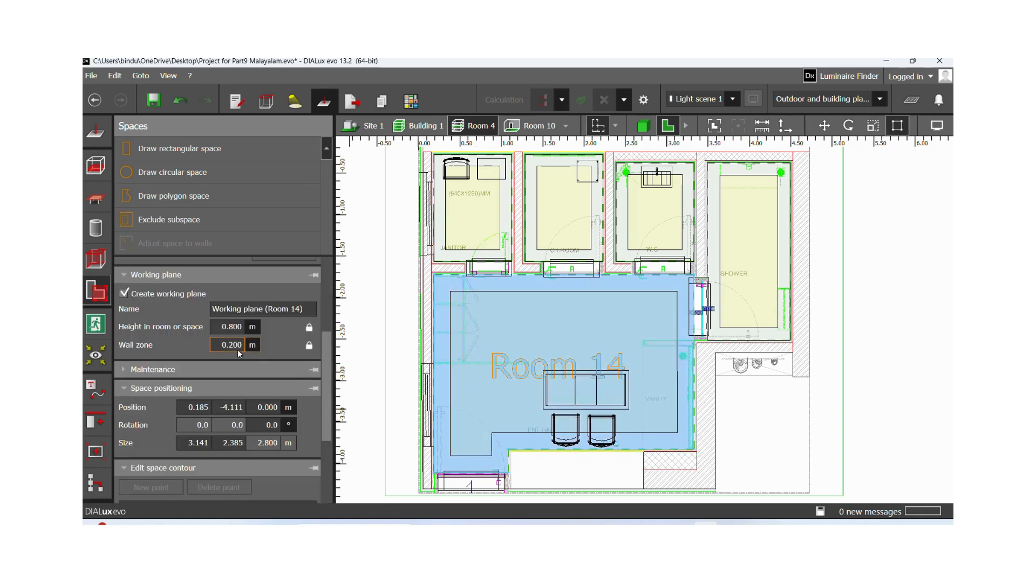
{"action": "double_click", "coordinate": [242, 344]}
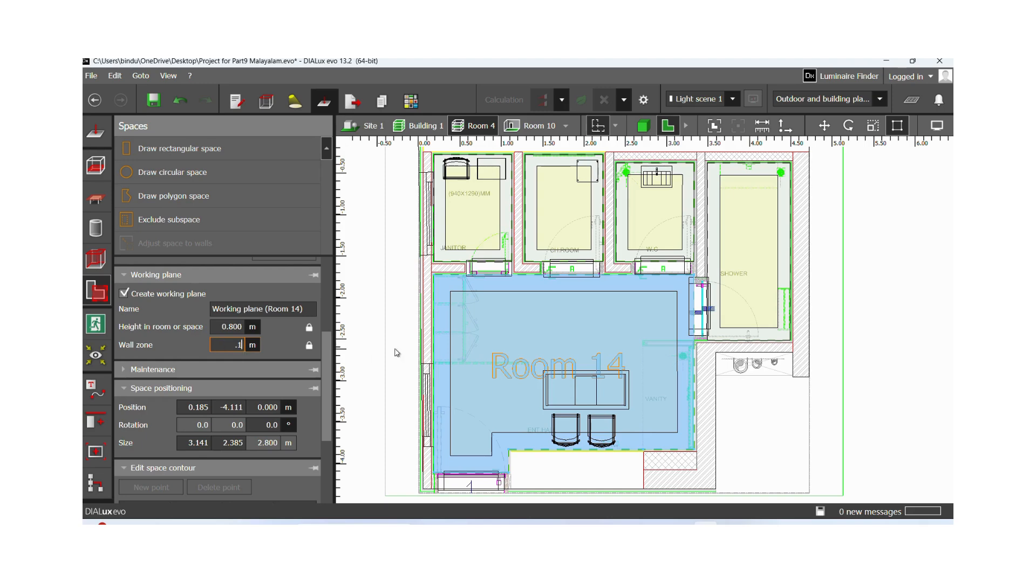
{"action": "left_click", "coordinate": [473, 369]}
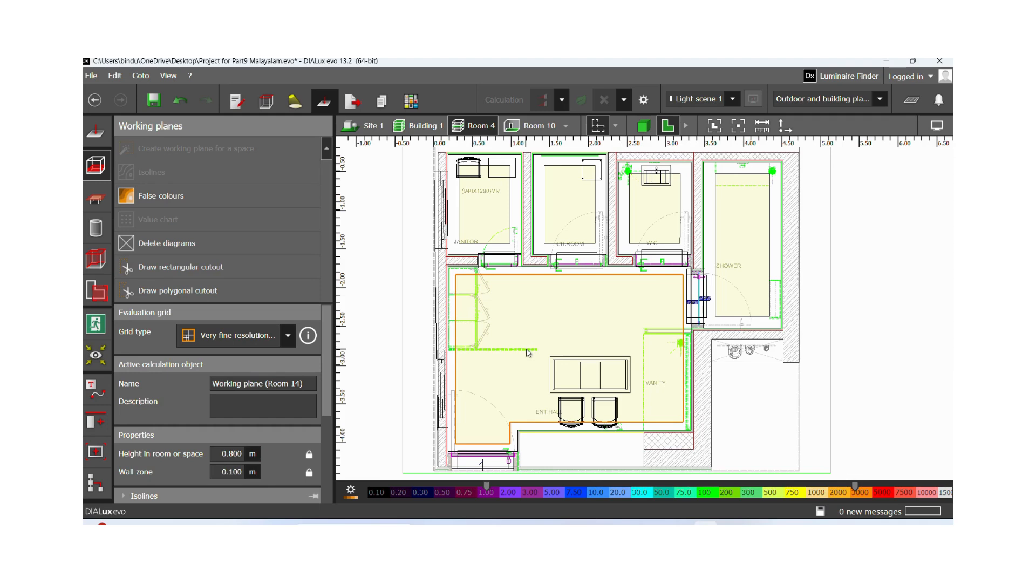
Examine the entrance hall's working plane in the 3D view from several angles
{"action": "left_click", "coordinate": [642, 130]}
{"action": "scroll", "coordinate": [613, 307], "scroll_direction": "down", "scroll_amount": 3}
{"action": "scroll", "coordinate": [614, 307], "scroll_direction": "up", "scroll_amount": 4}
{"action": "left_click", "coordinate": [839, 325]}
{"action": "scroll", "coordinate": [626, 351], "scroll_direction": "down", "scroll_amount": 3}
{"action": "right_click_drag", "start_coordinate": [626, 403], "coordinate": [710, 425]}
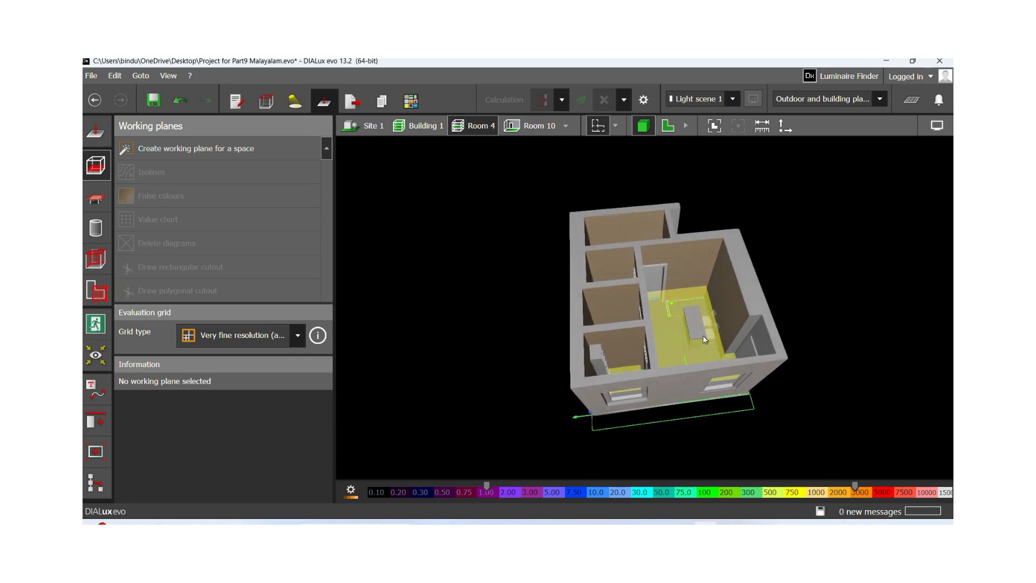
{"action": "scroll", "coordinate": [695, 335], "scroll_direction": "up", "scroll_amount": 6}
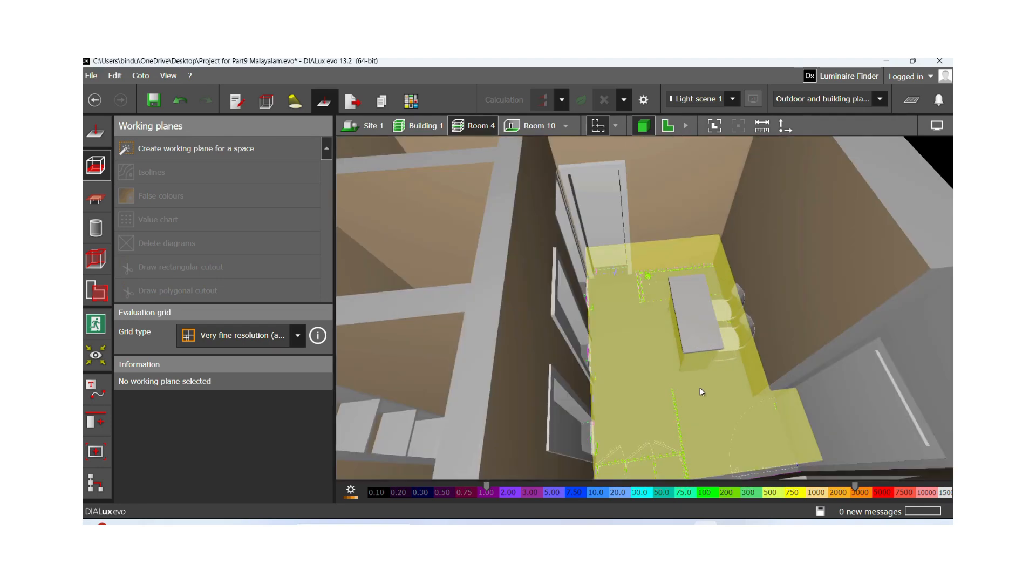
{"action": "right_click_drag", "start_coordinate": [680, 385], "coordinate": [594, 372]}
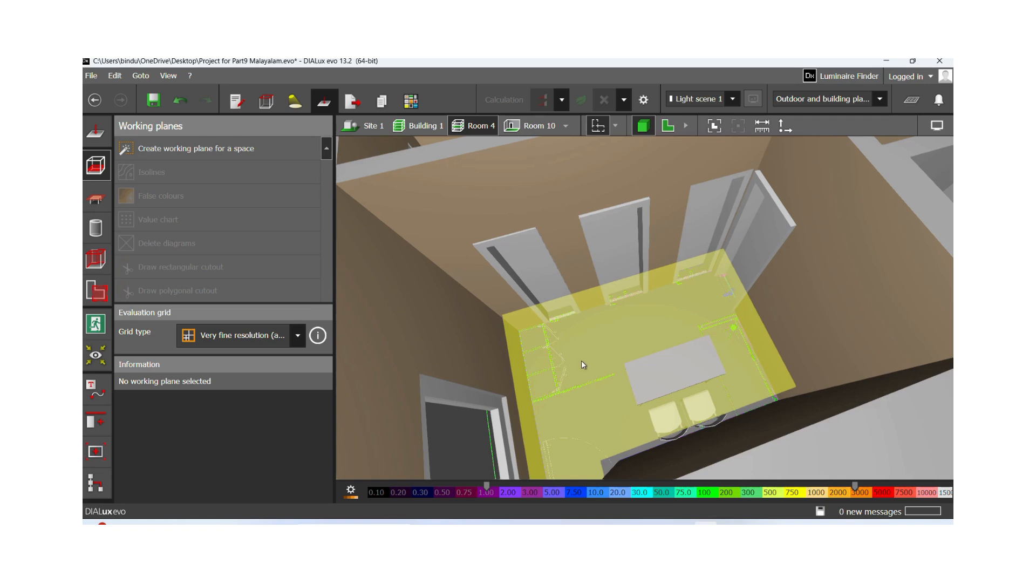
{"action": "scroll", "coordinate": [581, 361], "scroll_direction": "down", "scroll_amount": 5}
{"action": "right_click_drag", "start_coordinate": [585, 368], "coordinate": [582, 361]}
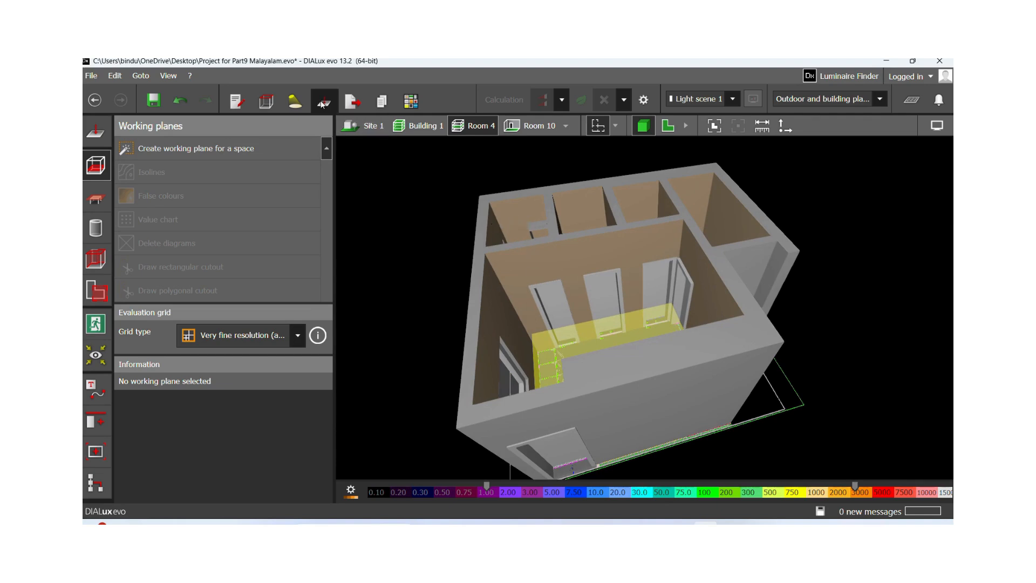
Set the height of the entrance hall's working plane to 1.500 m from the floor plan's space settings
{"action": "left_click", "coordinate": [105, 289]}
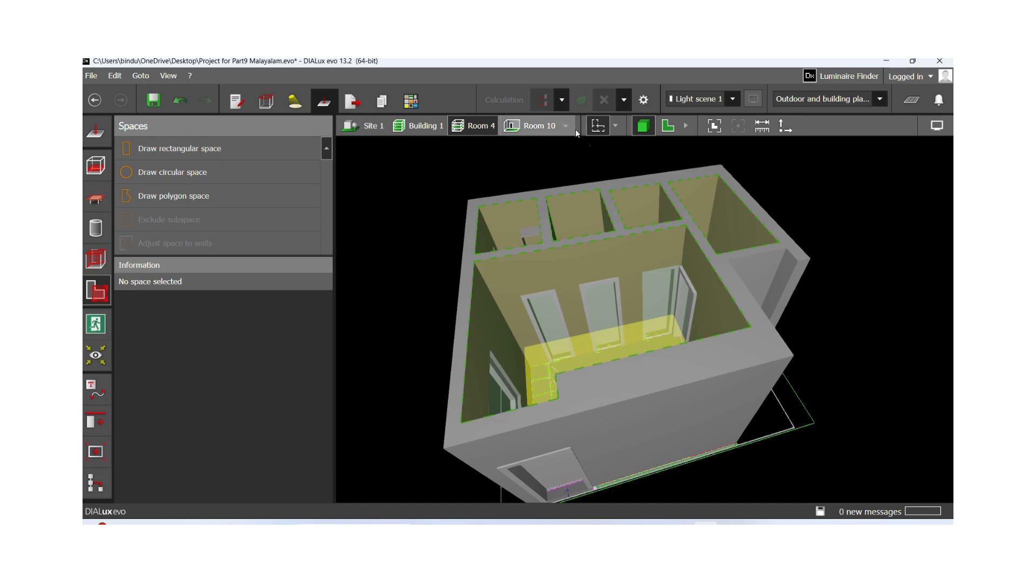
{"action": "left_click", "coordinate": [667, 126]}
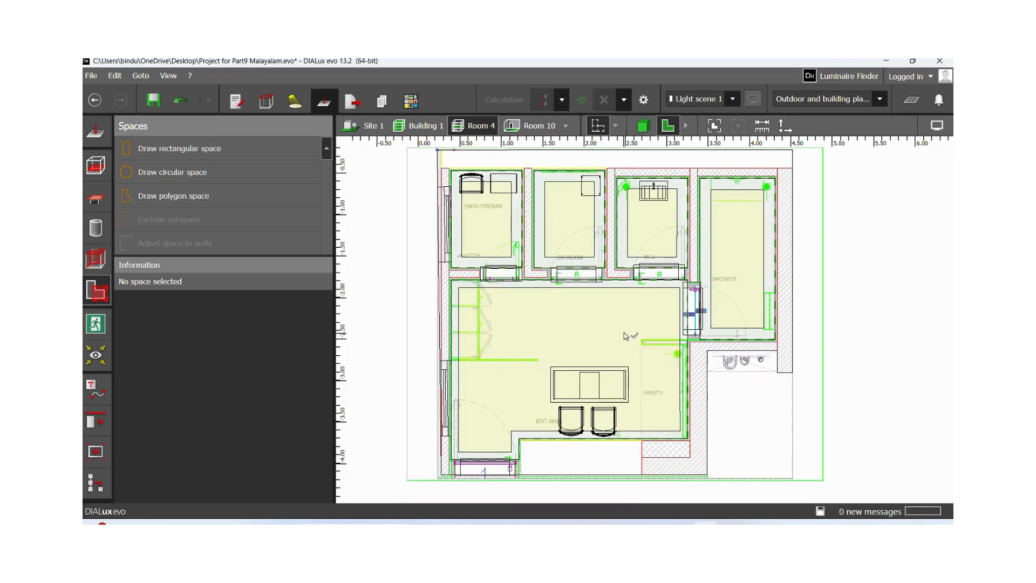
{"action": "scroll", "coordinate": [621, 337], "scroll_direction": "down", "scroll_amount": 1}
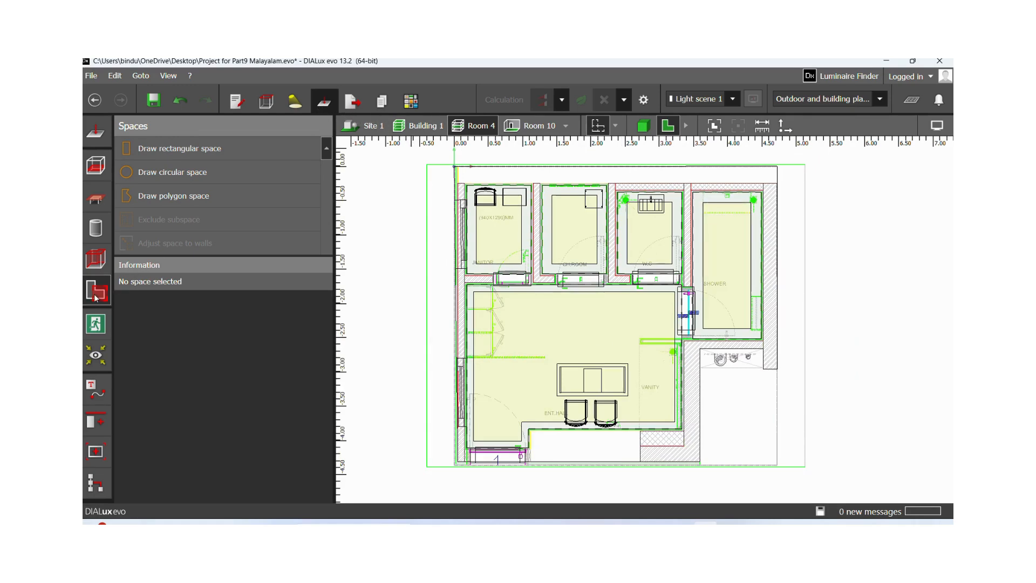
{"action": "left_click", "coordinate": [559, 343]}
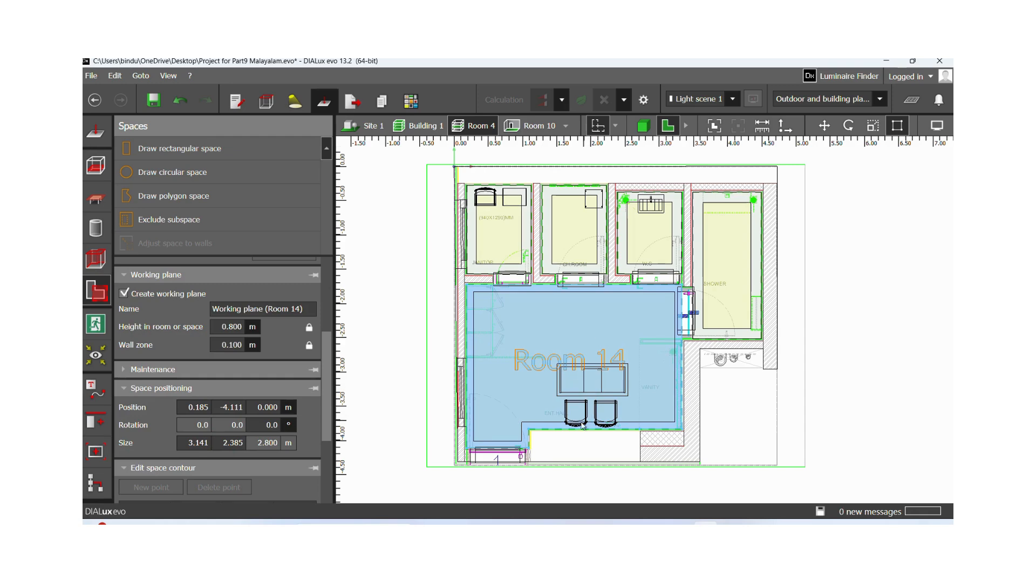
{"action": "left_click", "coordinate": [242, 327]}
{"action": "double_click", "coordinate": [240, 326]}
{"action": "type", "text": "1.5"}
{"action": "double_click", "coordinate": [577, 347]}
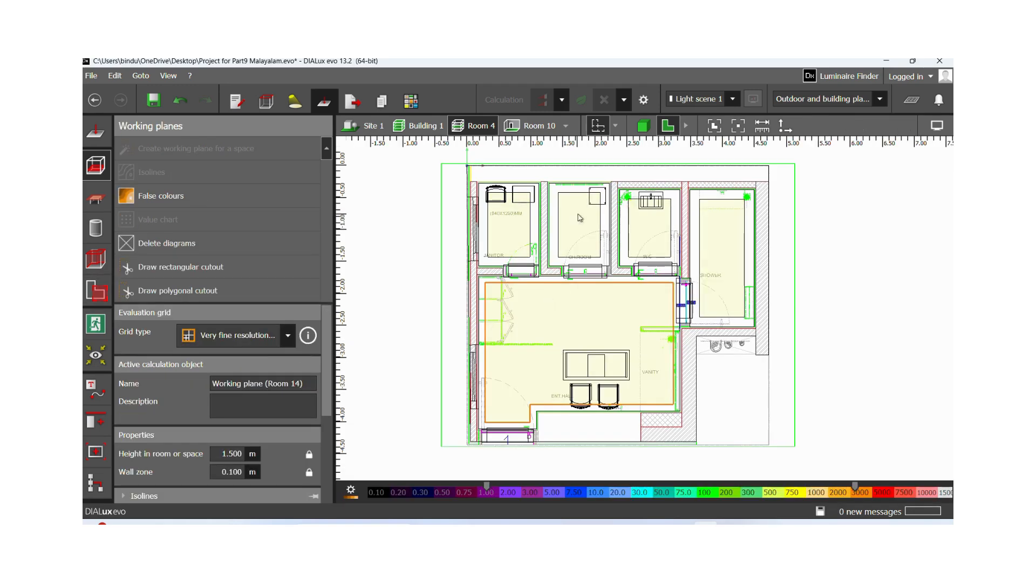
Inspect the entrance hall's raised working plane in 3D from the side and from above
{"action": "left_click", "coordinate": [642, 126]}
{"action": "right_click_drag", "start_coordinate": [674, 345], "coordinate": [554, 311]}
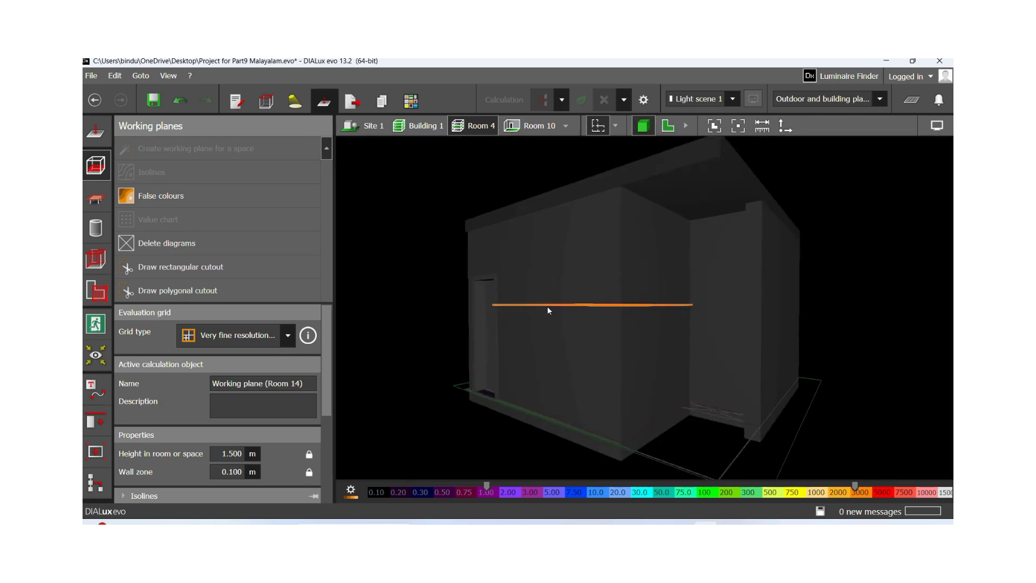
{"action": "left_click", "coordinate": [344, 339]}
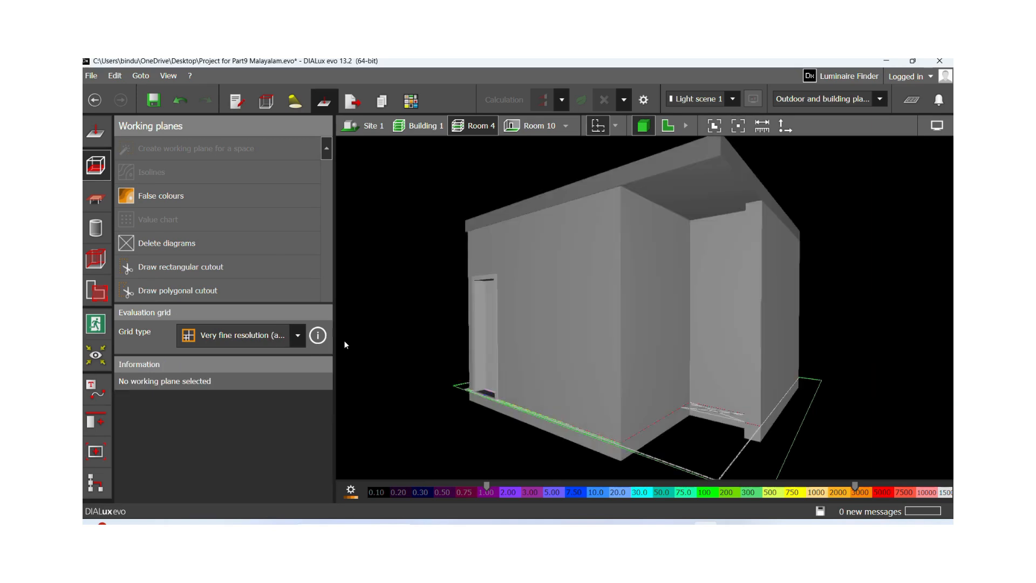
{"action": "right_click_drag", "start_coordinate": [714, 354], "coordinate": [599, 348]}
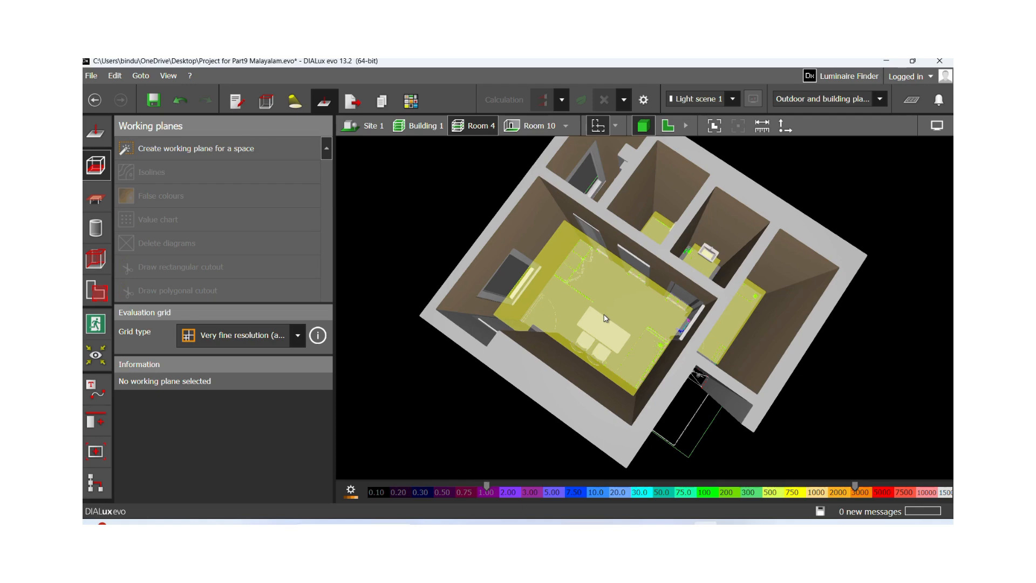
Set the height of the entrance hall's working plane to 0.8 m in the floor plan's space settings
{"action": "left_click", "coordinate": [667, 127]}
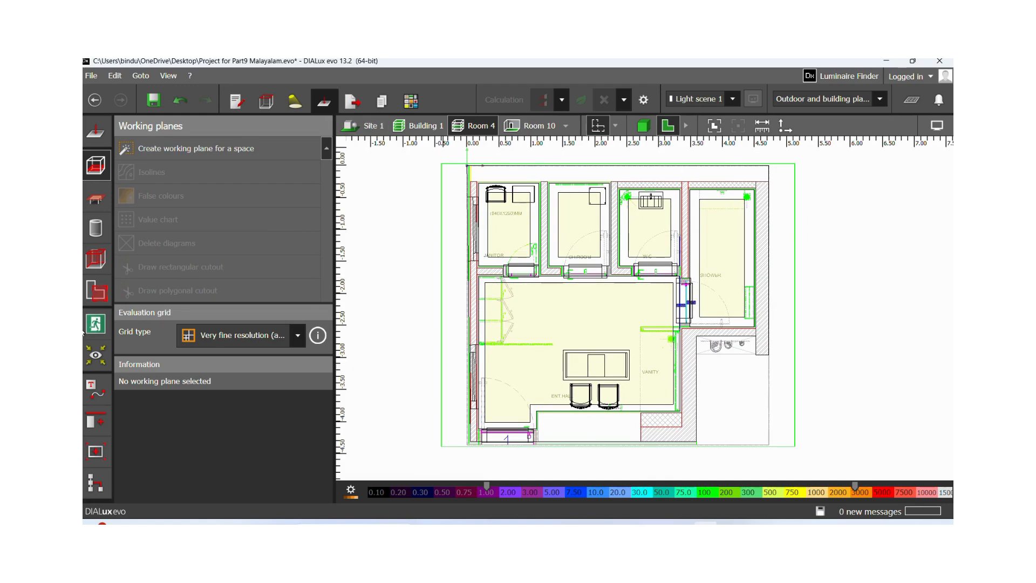
{"action": "left_click", "coordinate": [96, 291]}
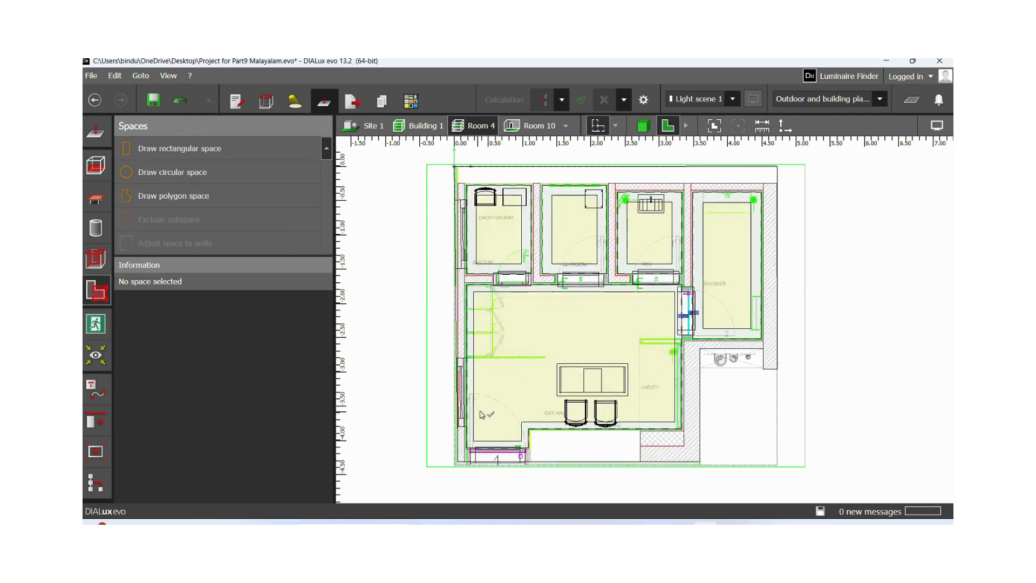
{"action": "left_click", "coordinate": [496, 390]}
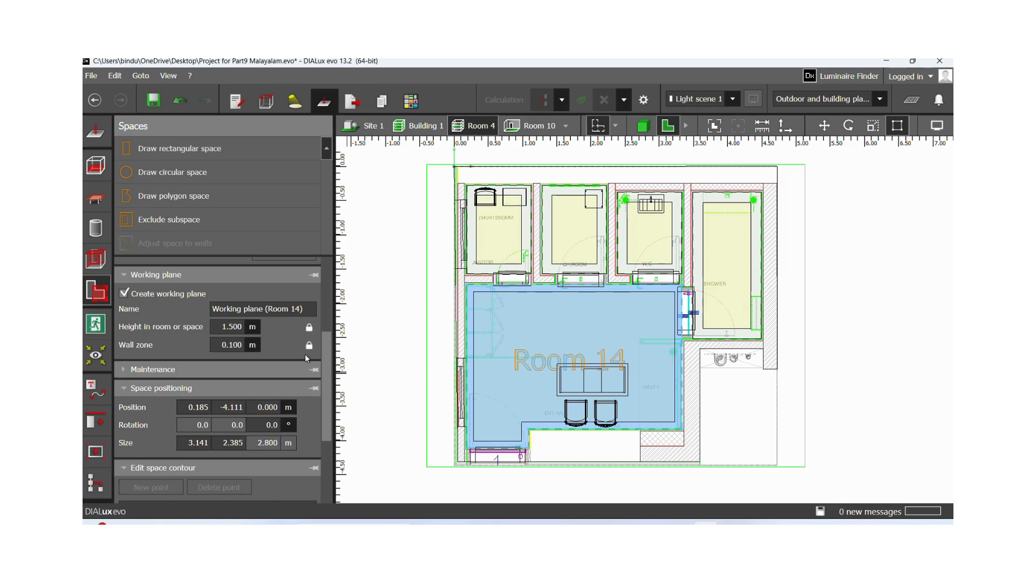
{"action": "double_click", "coordinate": [241, 331]}
{"action": "type", "text": ".8"}
{"action": "left_click", "coordinate": [415, 363]}
{"action": "scroll", "coordinate": [533, 365], "scroll_direction": "down", "scroll_amount": 1}
{"action": "scroll", "coordinate": [533, 367], "scroll_direction": "down", "scroll_amount": 1}
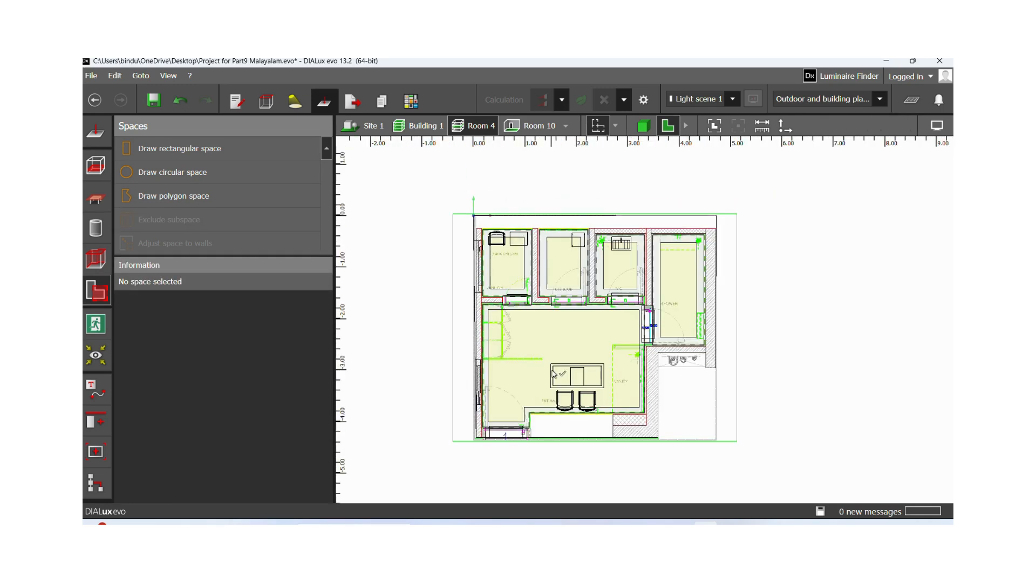
Examine the height of the entrance hall's lowered working plane in the 3D view from the side and above
{"action": "left_click", "coordinate": [642, 127]}
{"action": "right_click_drag", "start_coordinate": [617, 379], "coordinate": [706, 326]}
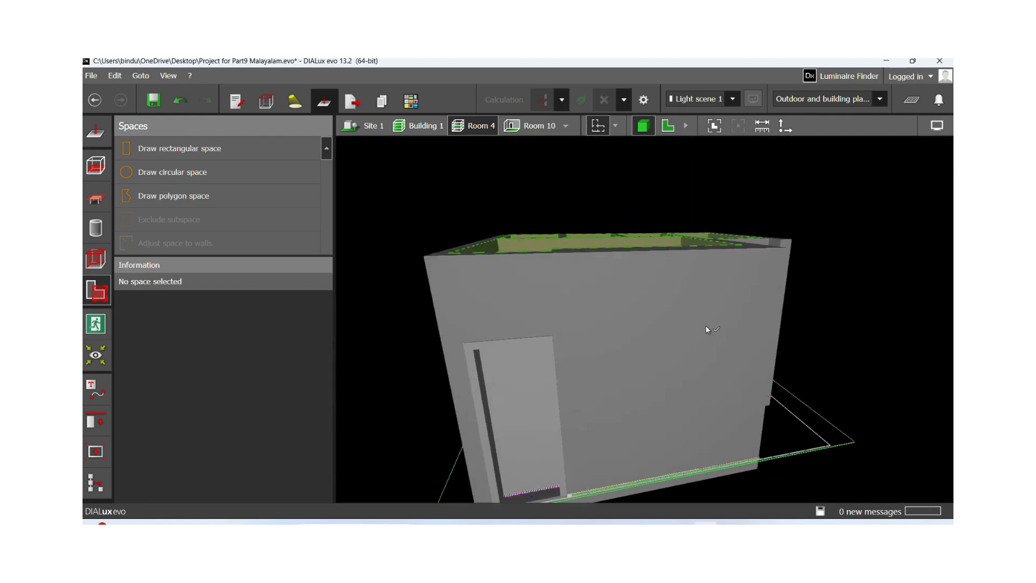
{"action": "left_click", "coordinate": [707, 329]}
{"action": "right_click_drag", "start_coordinate": [635, 468], "coordinate": [499, 414]}
{"action": "left_click", "coordinate": [460, 400]}
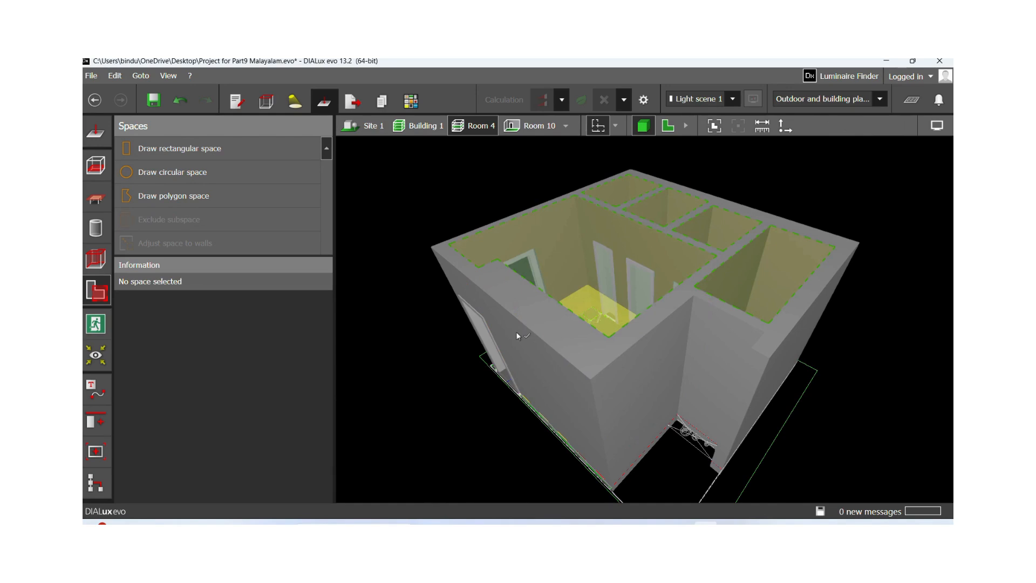
{"action": "scroll", "coordinate": [516, 331], "scroll_direction": "down", "scroll_amount": 5}
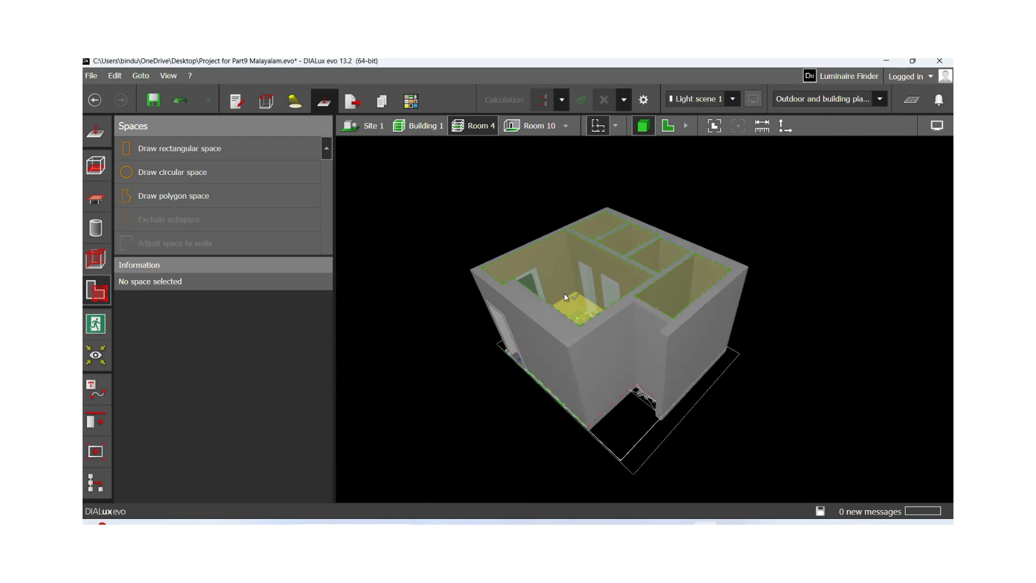
{"action": "left_click_drag", "start_coordinate": [589, 281], "coordinate": [560, 334]}
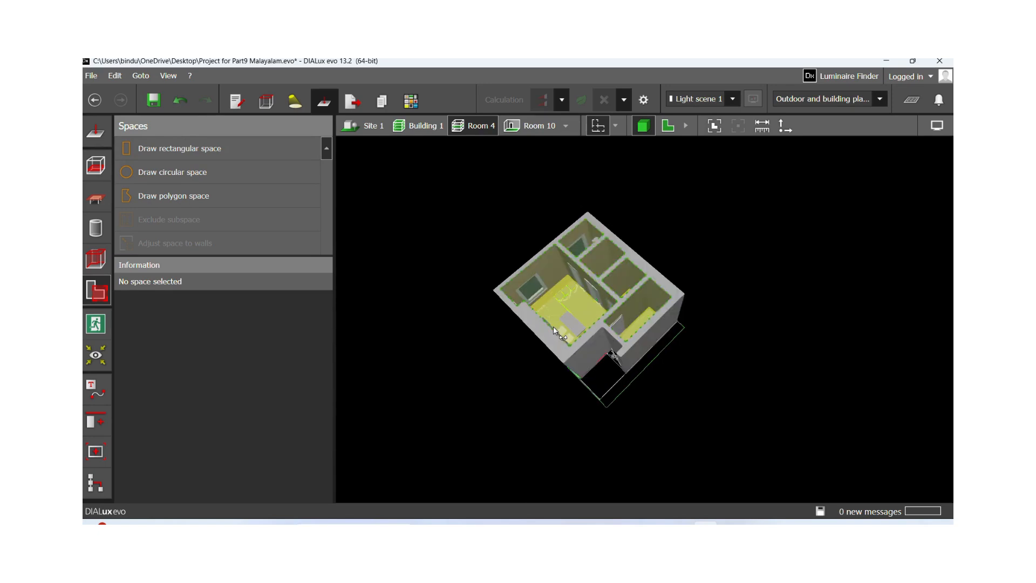
Return to the floor plan and examine the working planes of the janitor room, CH room, W.C and shower
{"action": "left_click", "coordinate": [667, 127]}
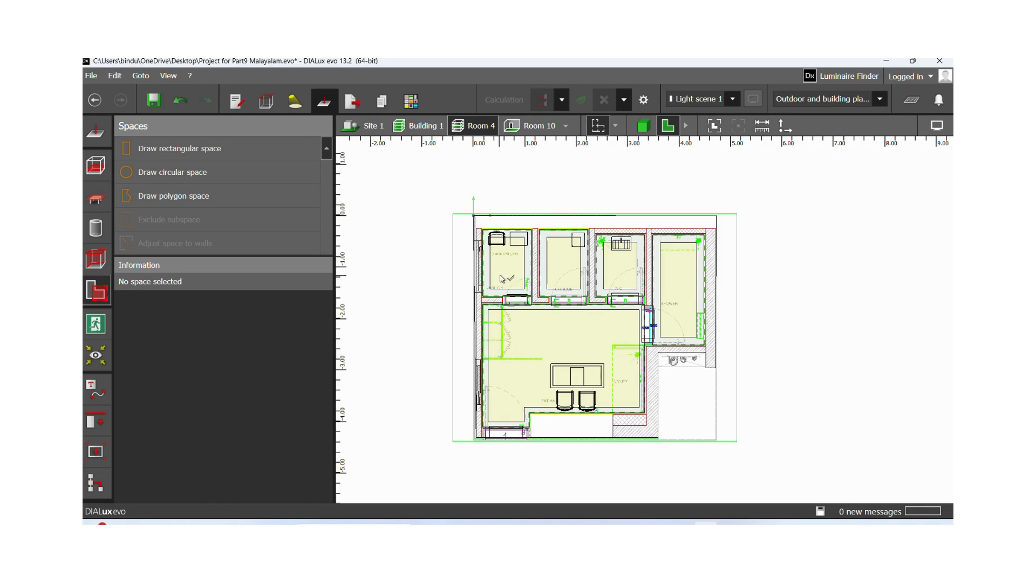
{"action": "scroll", "coordinate": [503, 265], "scroll_direction": "up", "scroll_amount": 5}
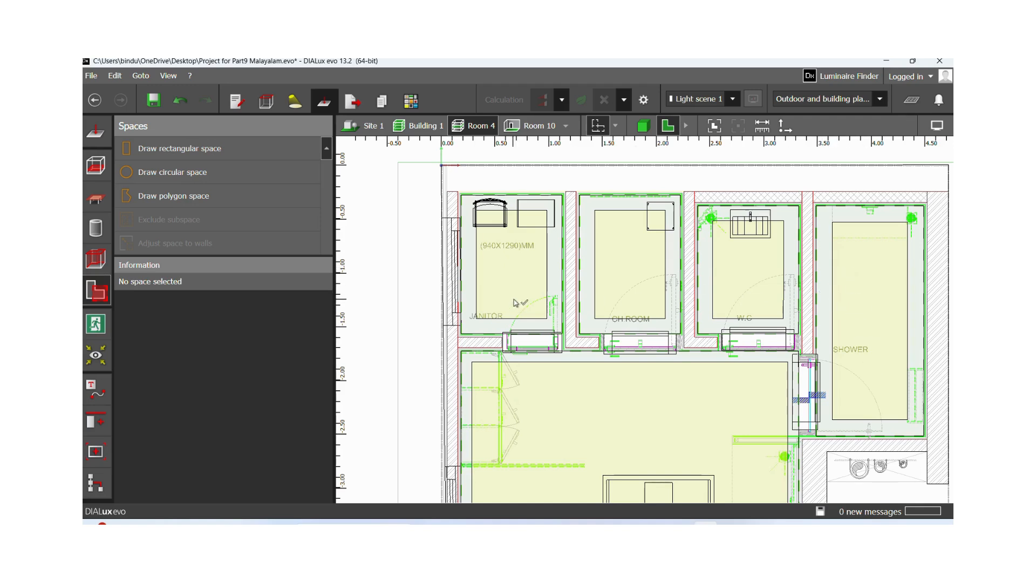
{"action": "scroll", "coordinate": [516, 303], "scroll_direction": "down", "scroll_amount": 1}
{"action": "scroll", "coordinate": [515, 298], "scroll_direction": "down", "scroll_amount": 3}
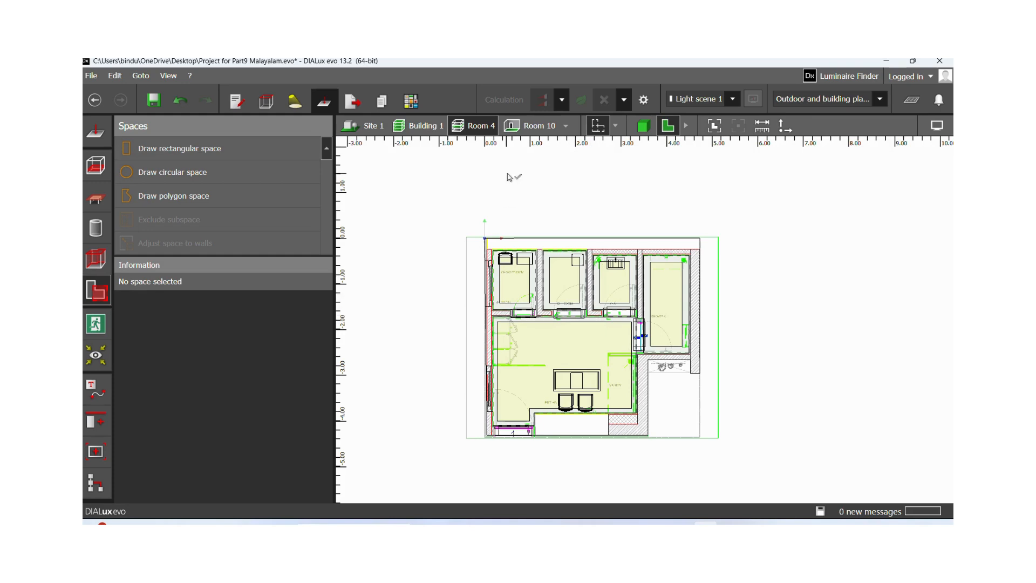
{"action": "left_click", "coordinate": [455, 72]}
{"action": "scroll", "coordinate": [675, 302], "scroll_direction": "up", "scroll_amount": 1}
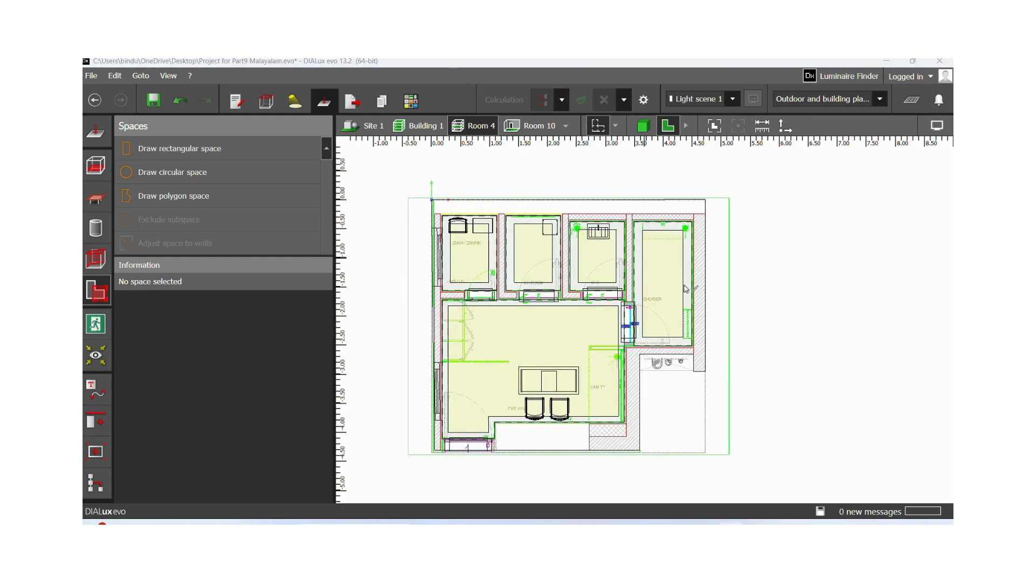